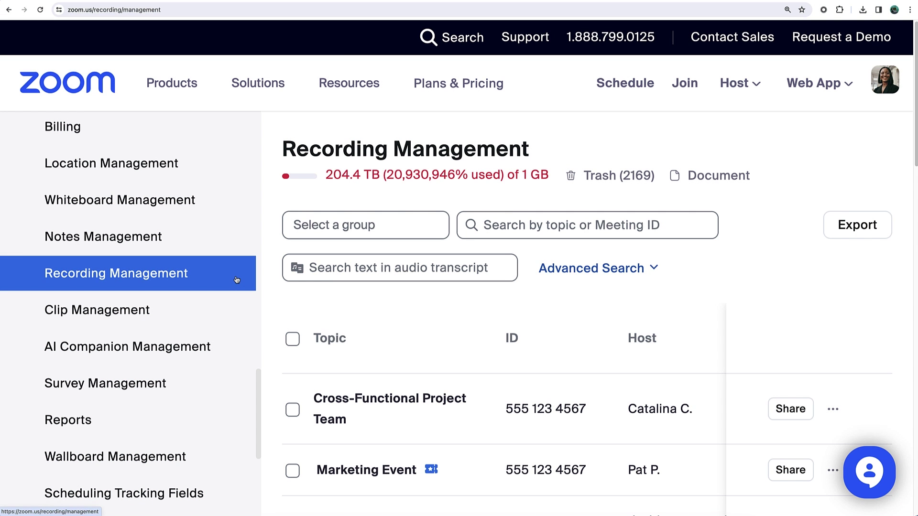
Step: Copy the shareable link of Recording 1 in the Cross-Functional Project Team recording
left_click(292, 340)
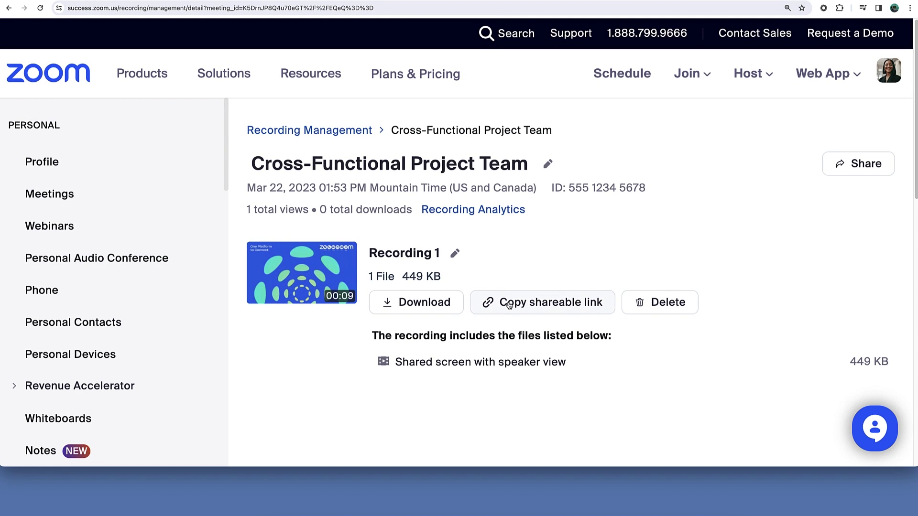
left_click(509, 305)
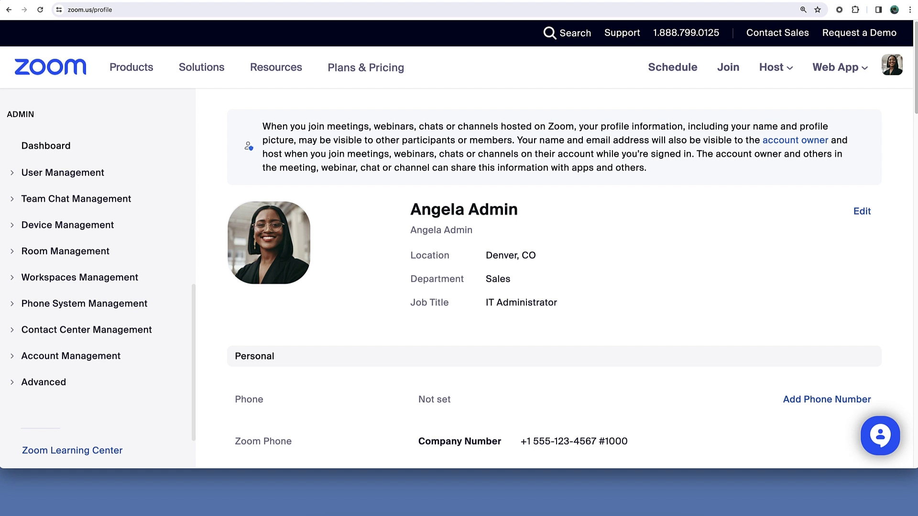
Step: Open the Admin role for editing from the roles in User Management
left_click(12, 176)
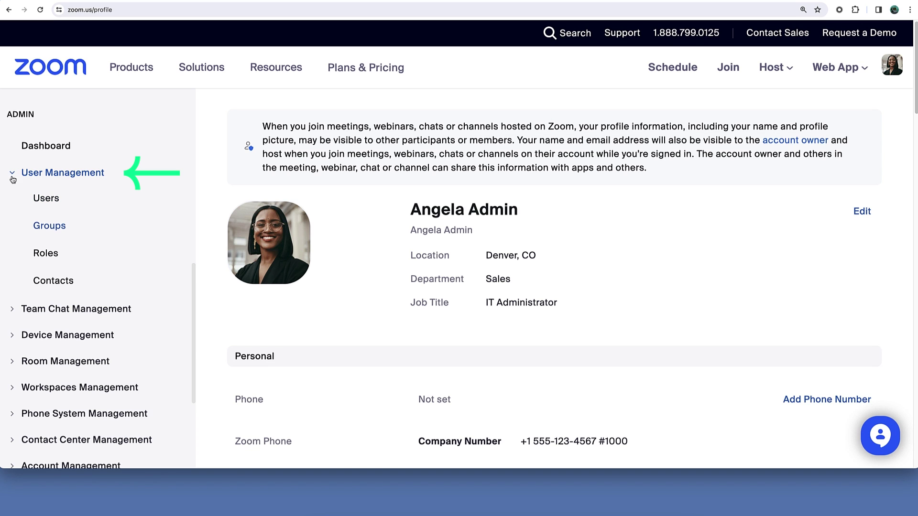
left_click(38, 256)
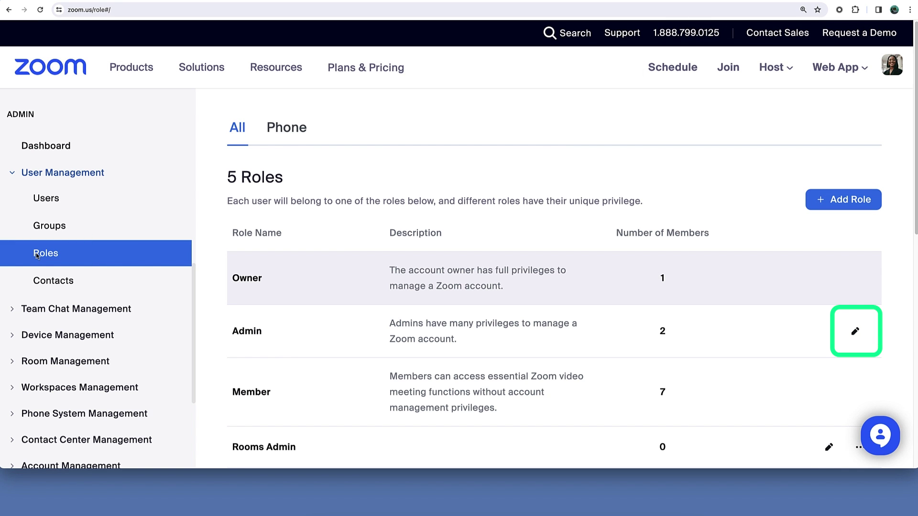
left_click(854, 333)
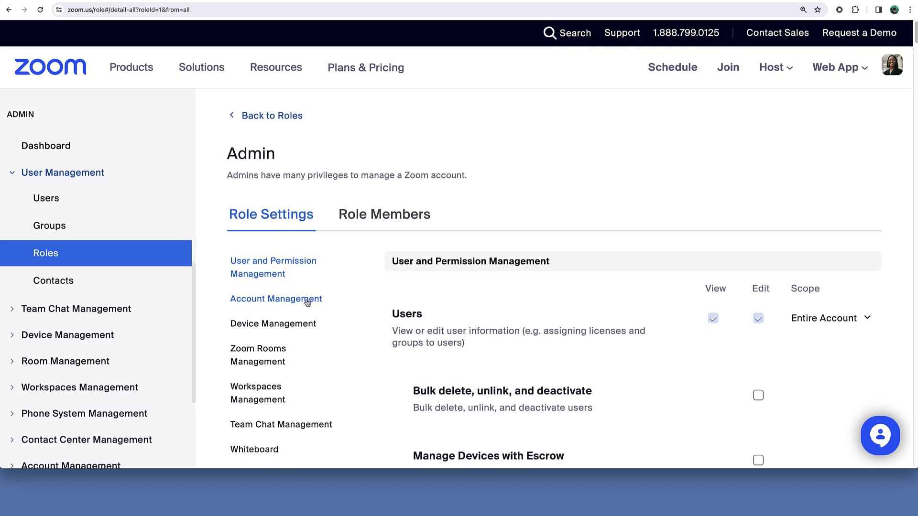
Step: Grant the Admin role both view and edit permission for Recording management
scroll(308, 300, "down", 3)
scroll(307, 302, "down", 5)
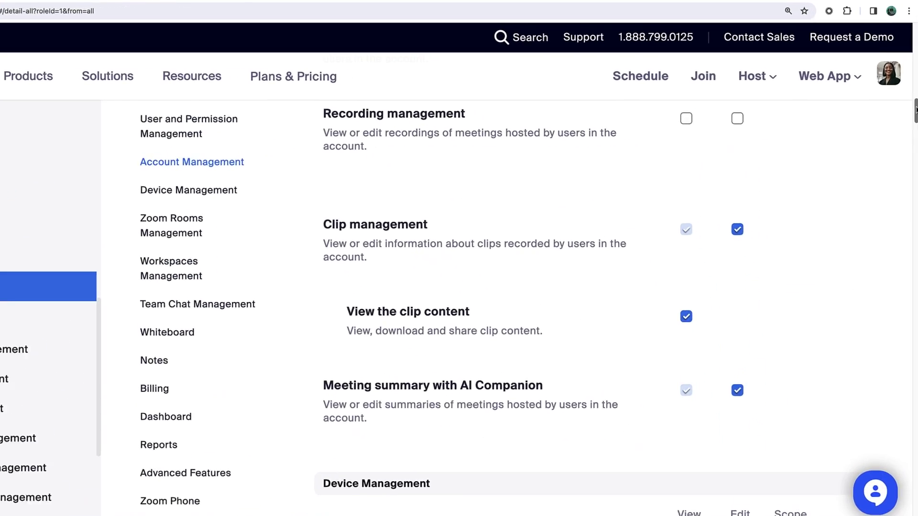
left_click(661, 131)
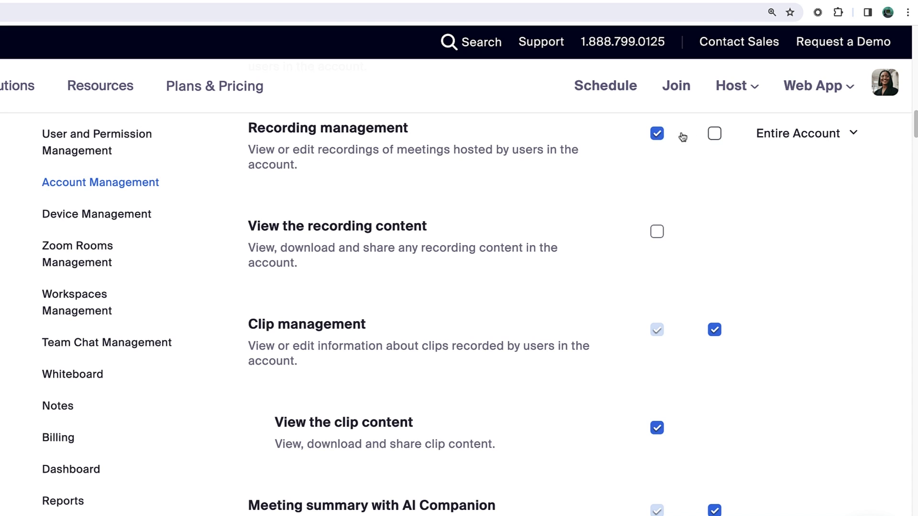
left_click(714, 134)
left_click(854, 135)
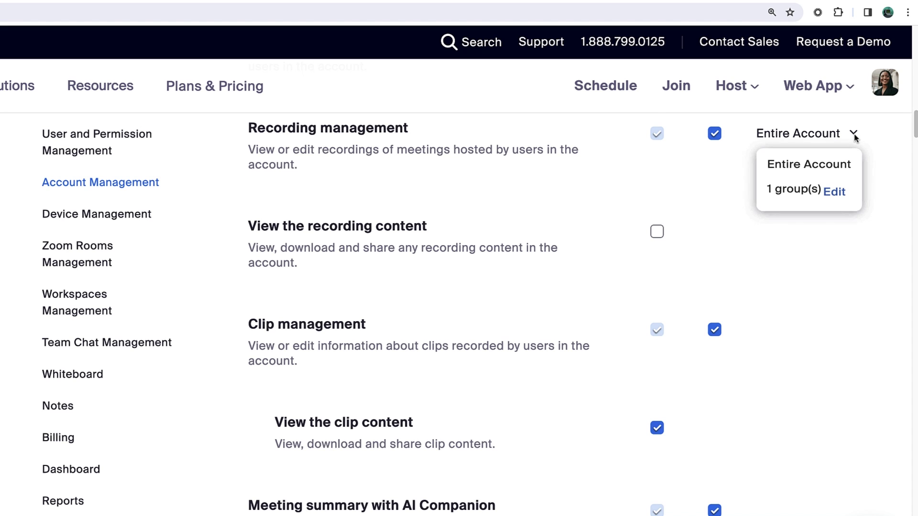
left_click(839, 195)
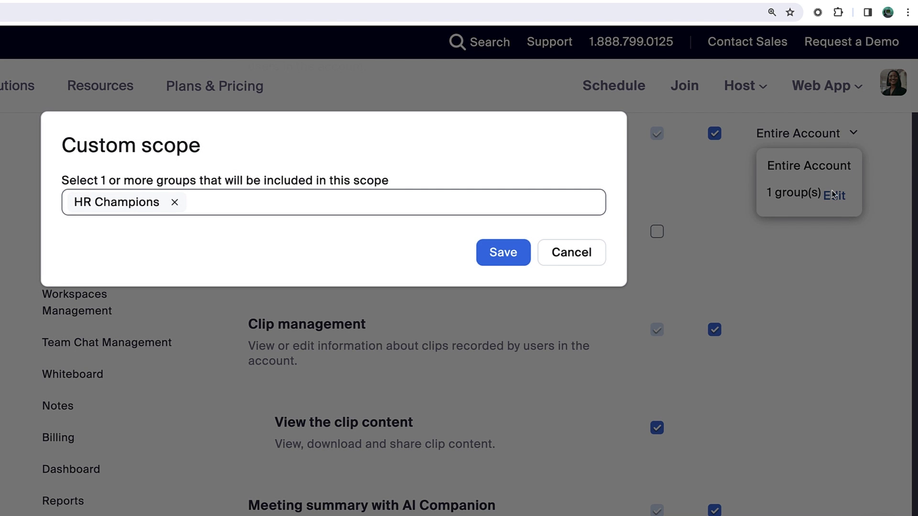
left_click(554, 198)
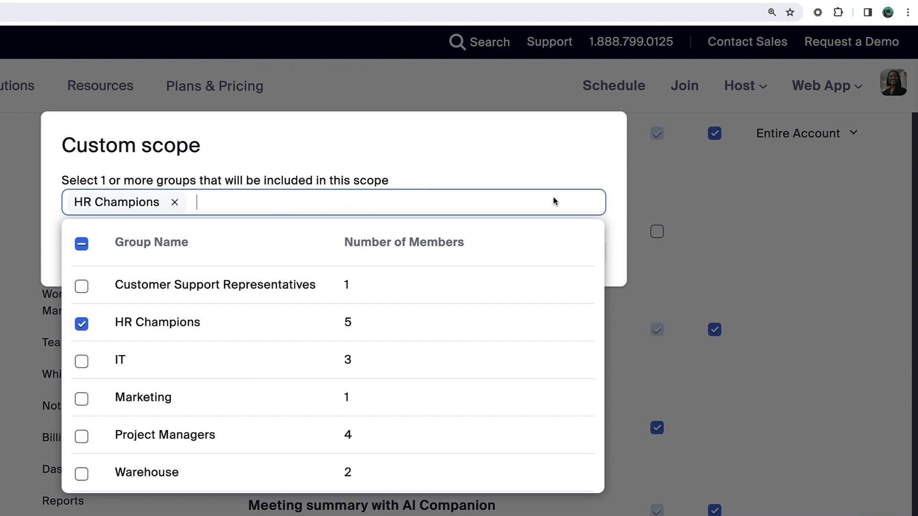
left_click(82, 362)
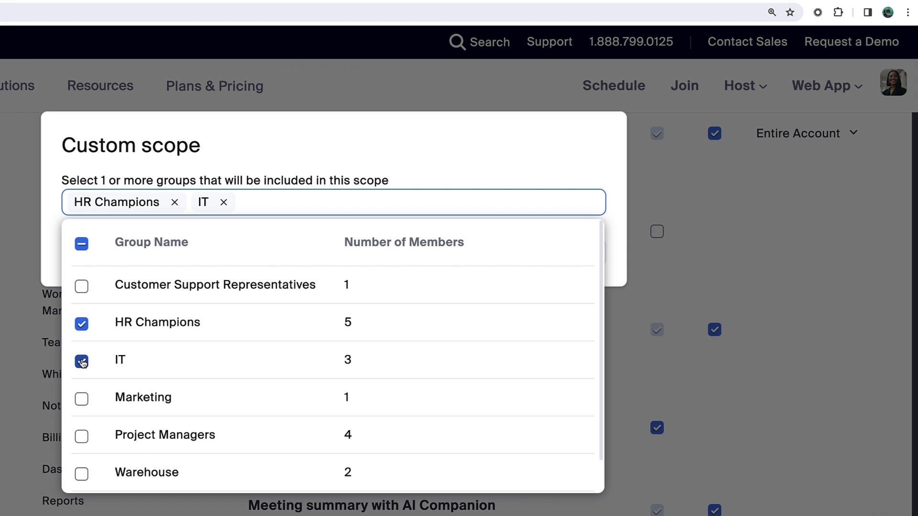
left_click(82, 362)
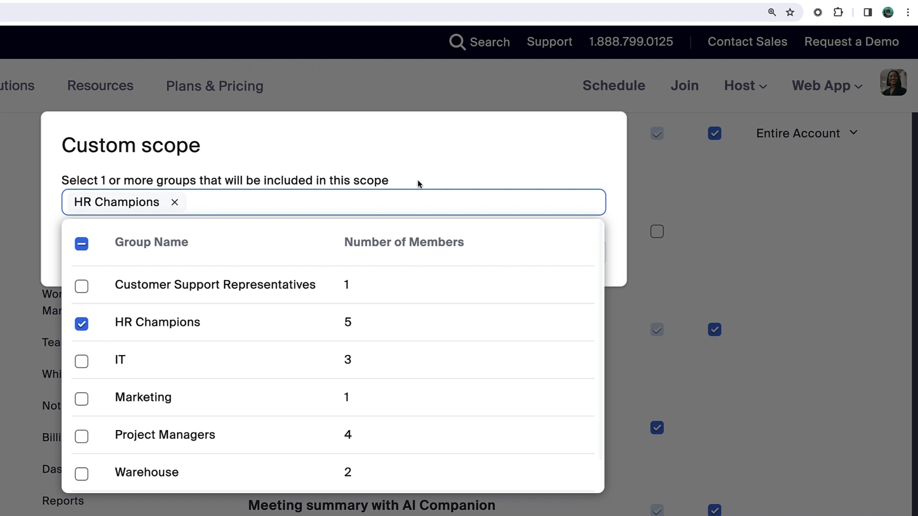
left_click(430, 175)
left_click(544, 253)
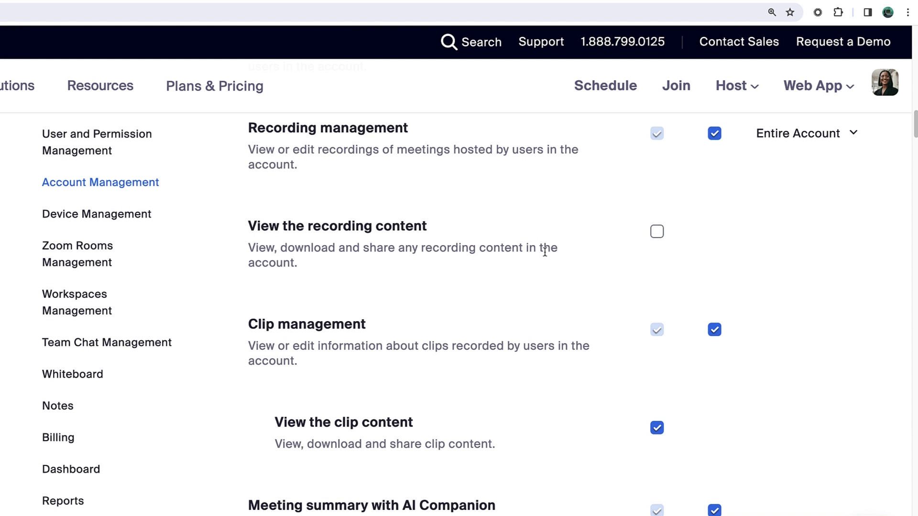
Step: Allow the Admin role to view the recording content and save the role changes
left_click(657, 232)
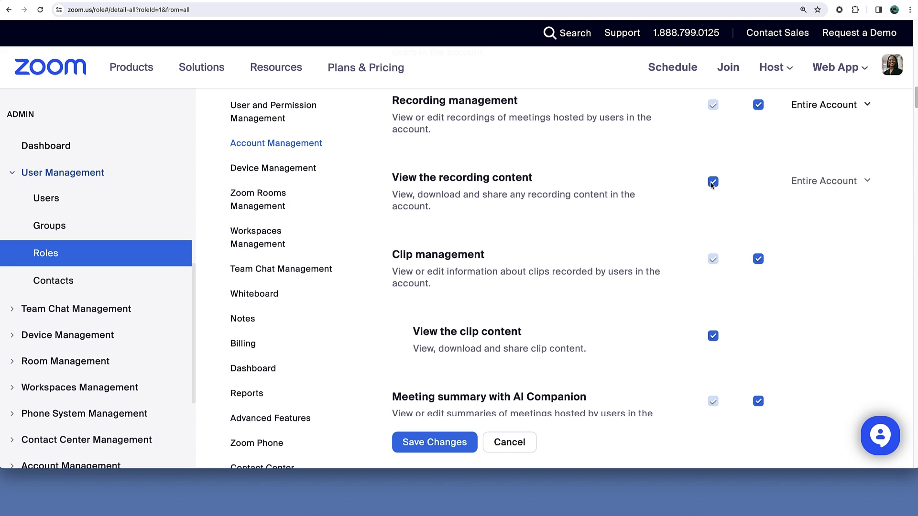
left_click(448, 441)
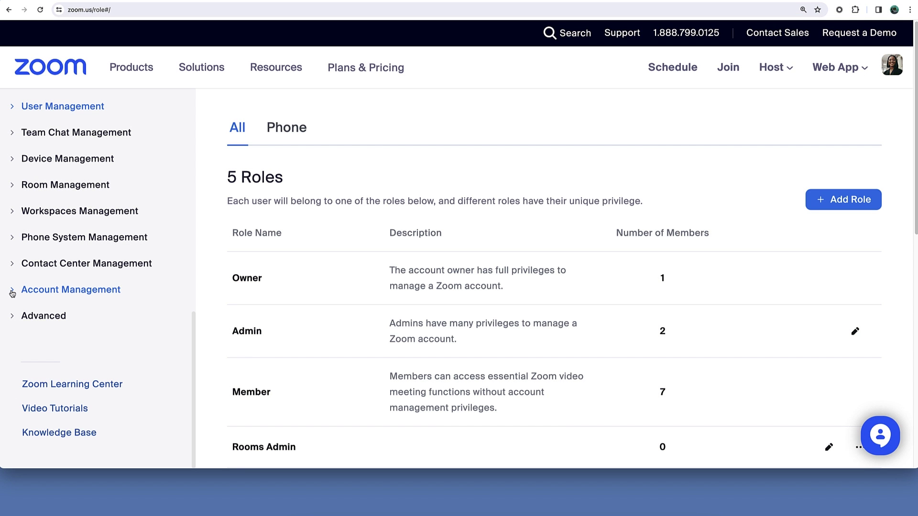
Step: Go to Recording Management under Account Management and open the Marketing Event recording
left_click(12, 293)
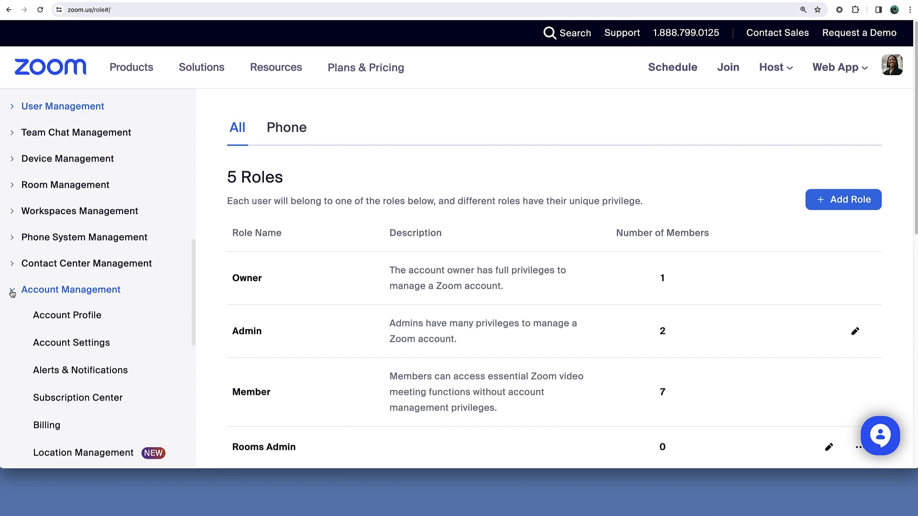
left_click_drag(193, 291, 194, 345)
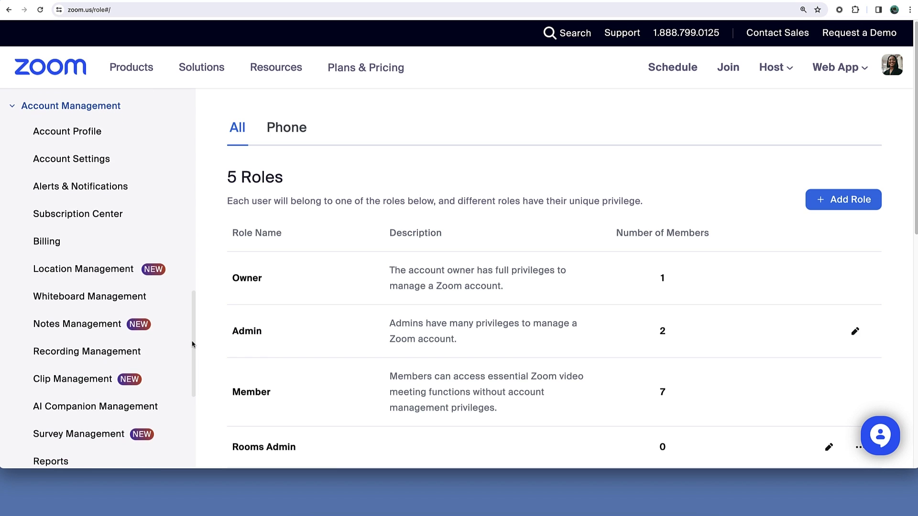
left_click(134, 351)
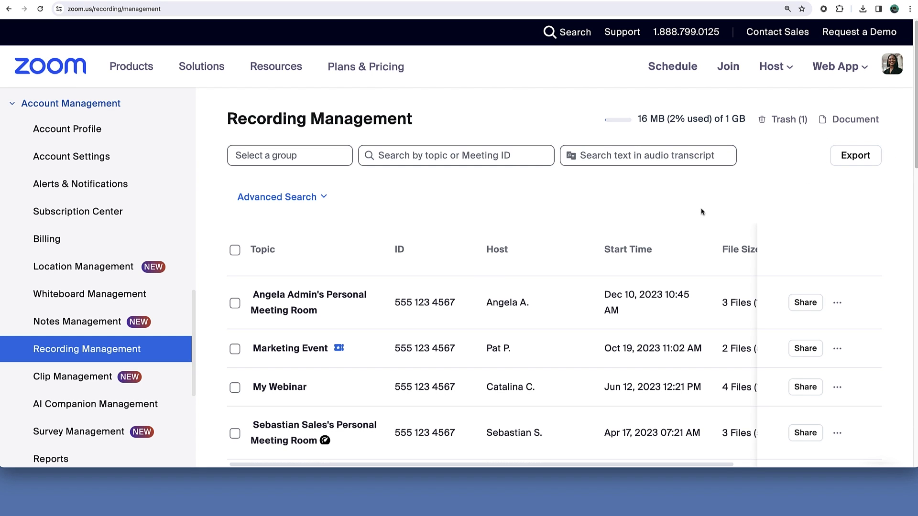
left_click(317, 349)
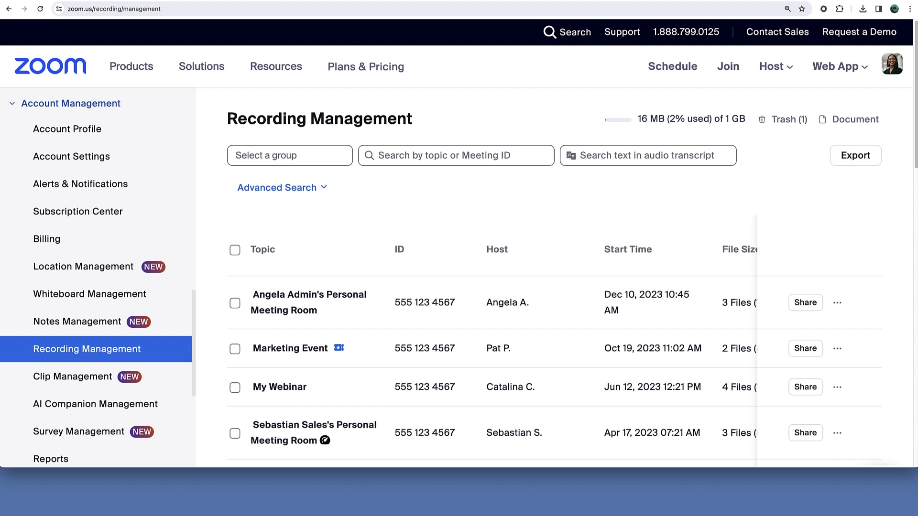
Step: Recover the deleted Marketing Event recording file from the recordings trash
left_click(786, 123)
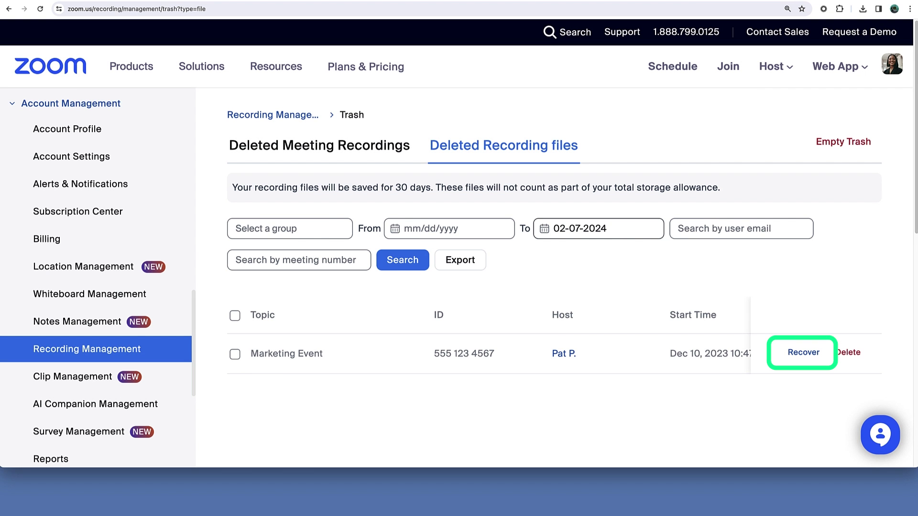
left_click(803, 352)
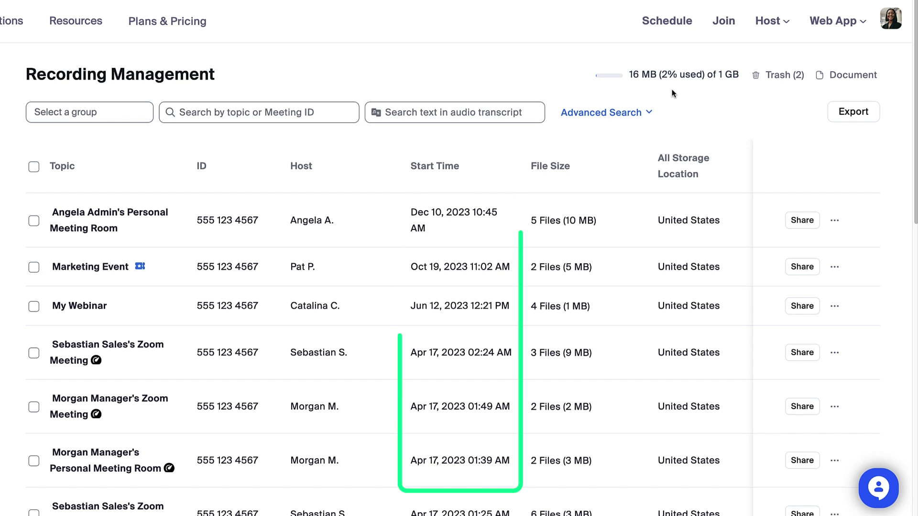
Step: Expand the advanced recording search and look at the From and To date pickers without choosing dates
left_click(652, 112)
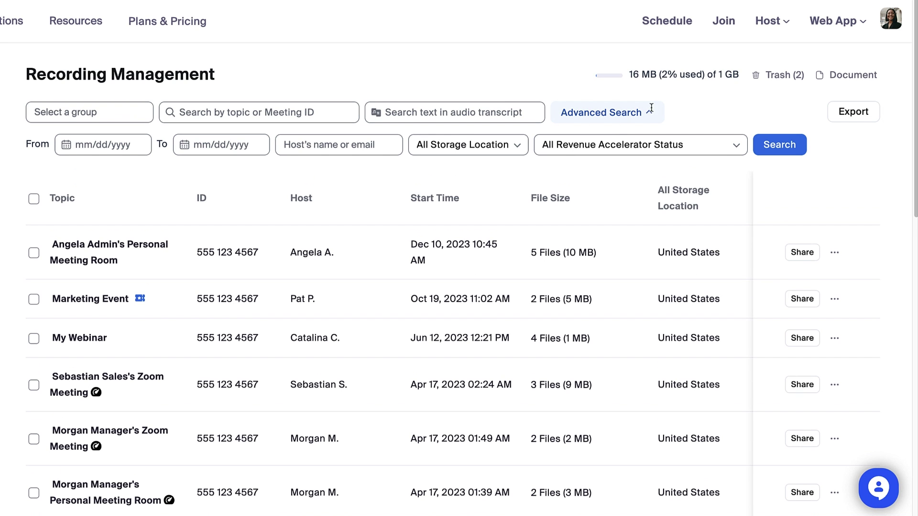
left_click(137, 142)
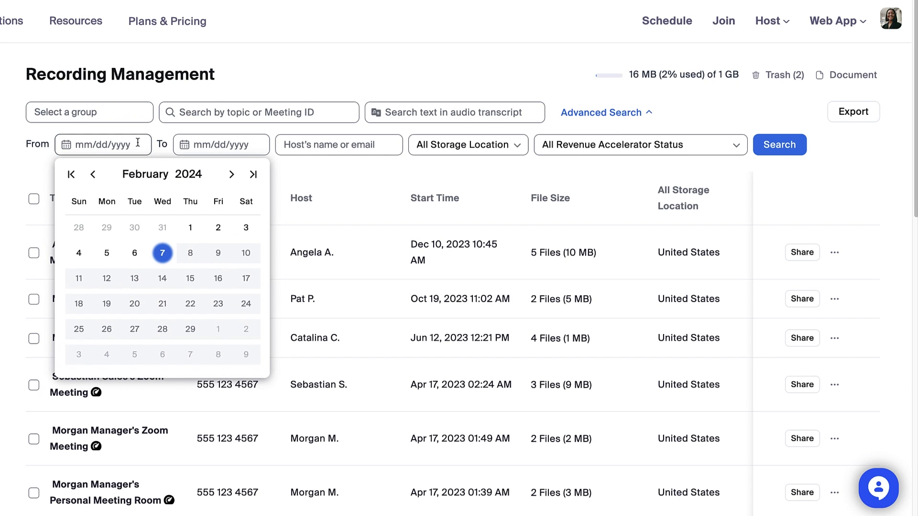
left_click(219, 144)
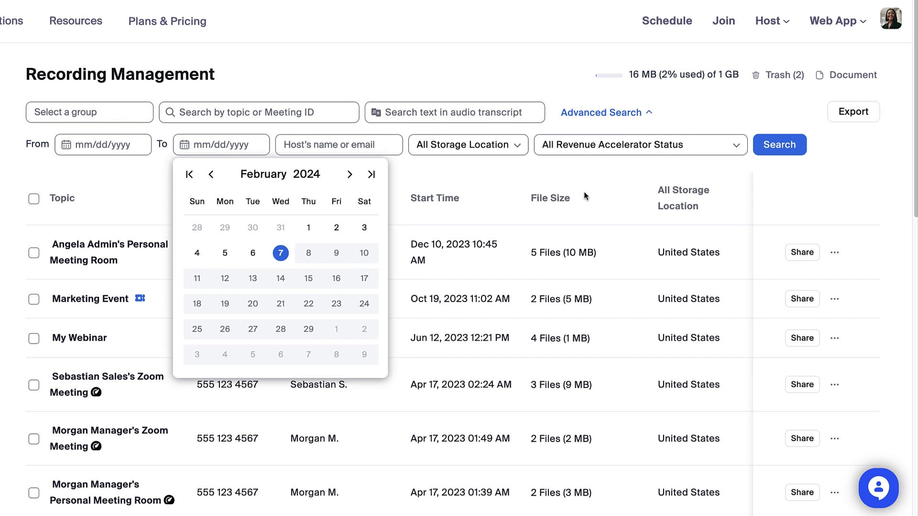
key("Escape")
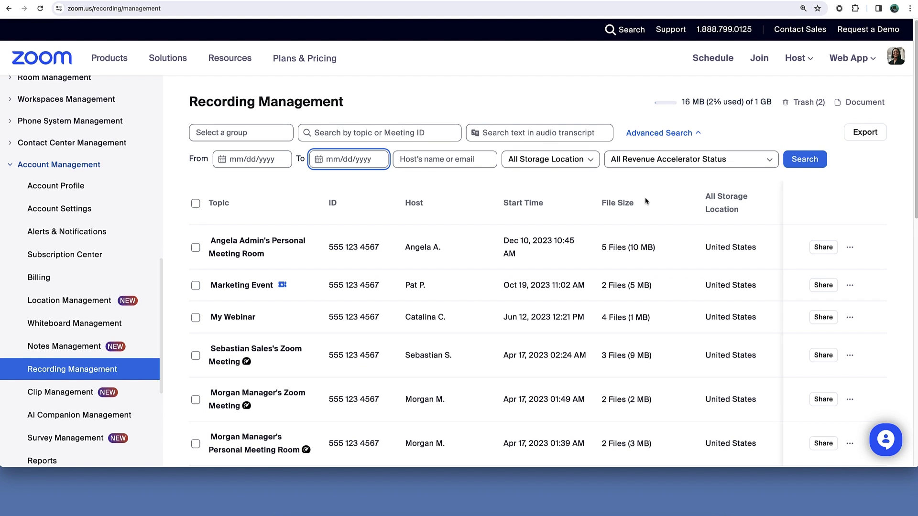
Step: Open the Recording section of the account settings
left_click(83, 209)
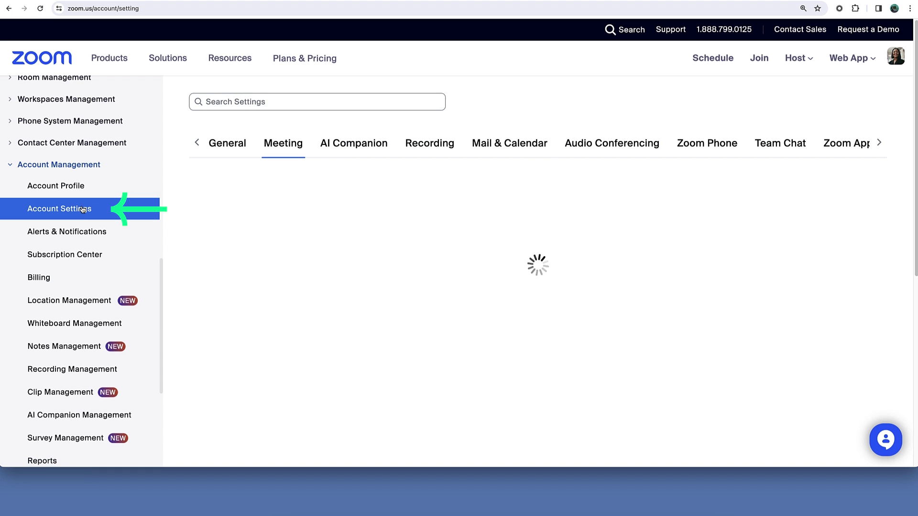
left_click(422, 152)
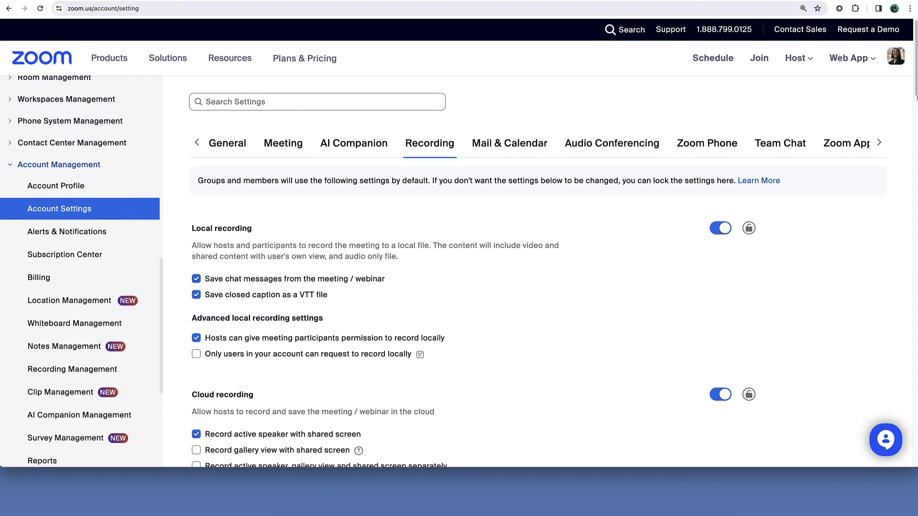
Step: Enable deleting cloud recordings after a specified number of days, set the time range to 60 days, and save
left_click_drag(917, 98, 916, 136)
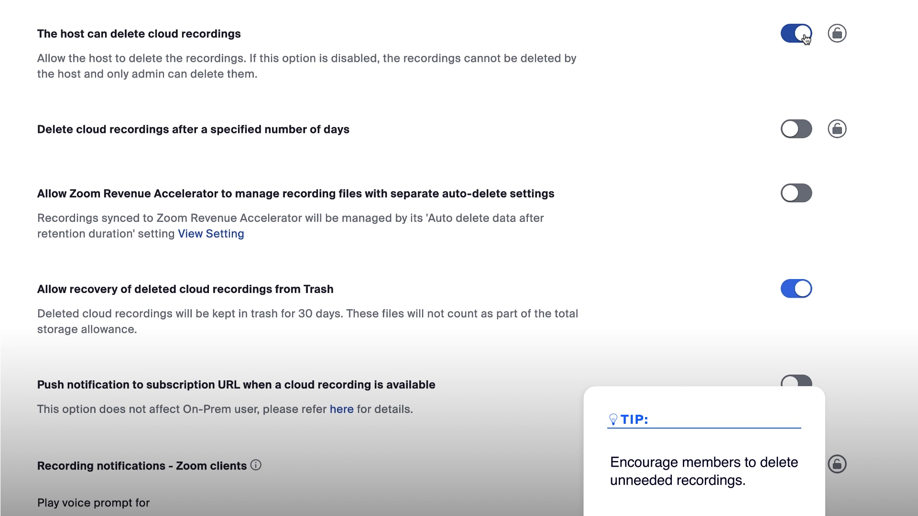
left_click(793, 130)
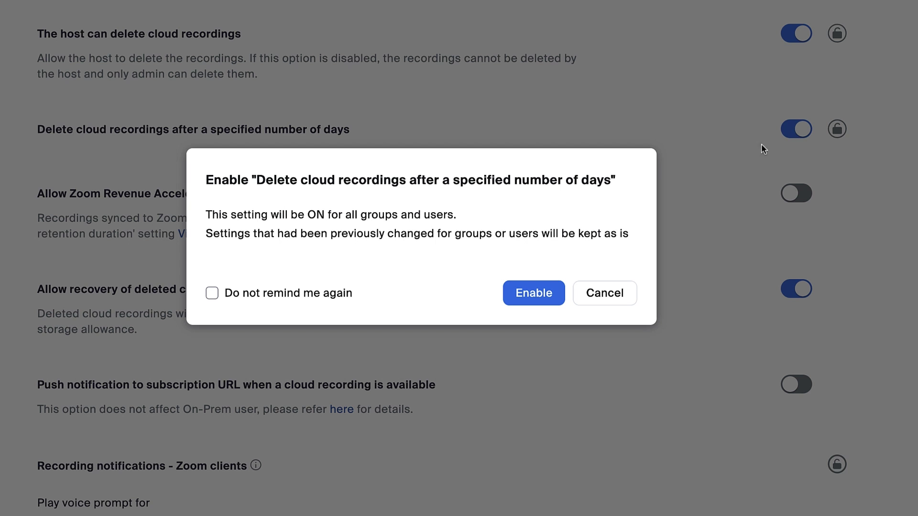
left_click(514, 293)
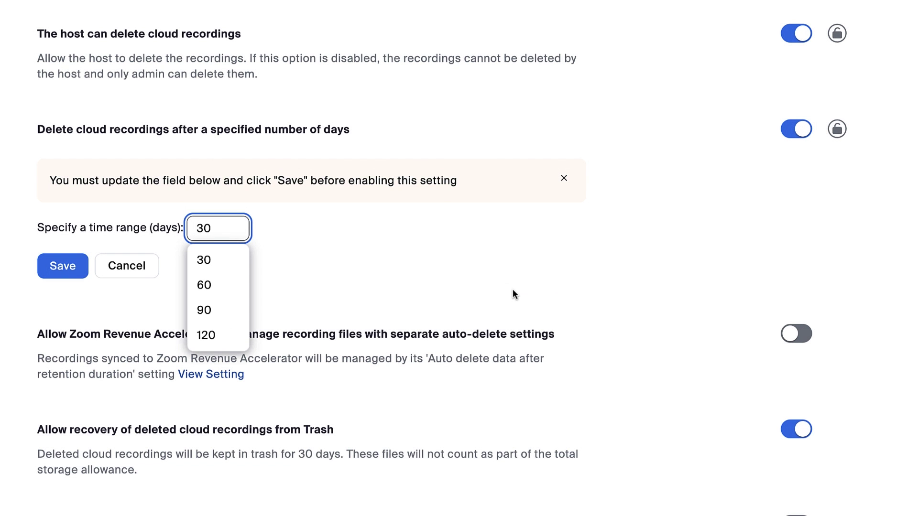
left_click(215, 284)
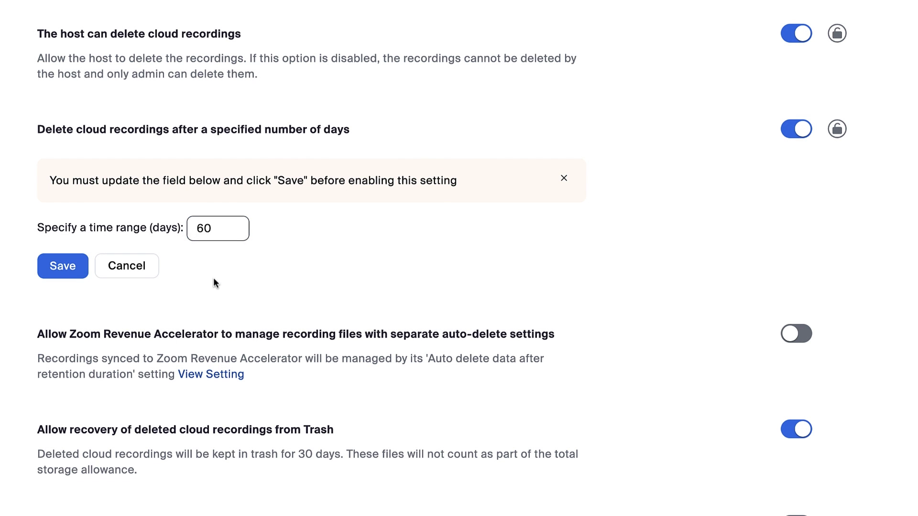
left_click(75, 264)
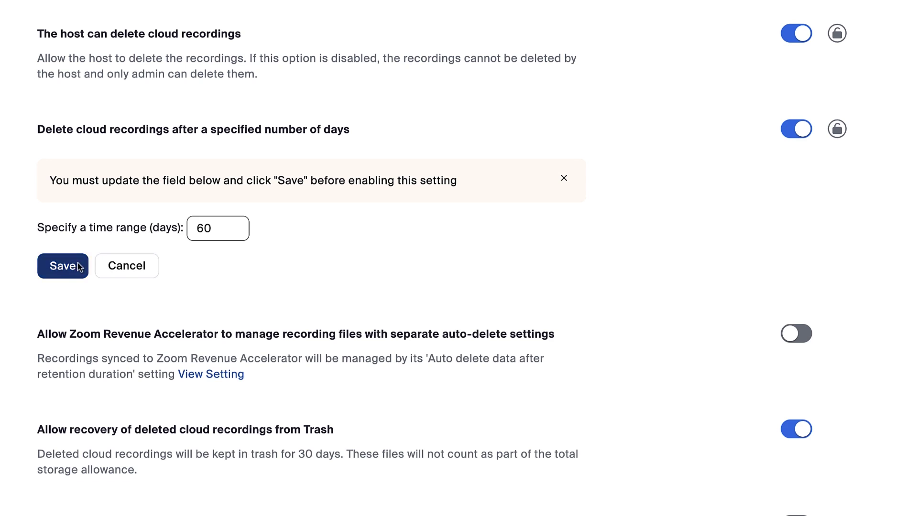